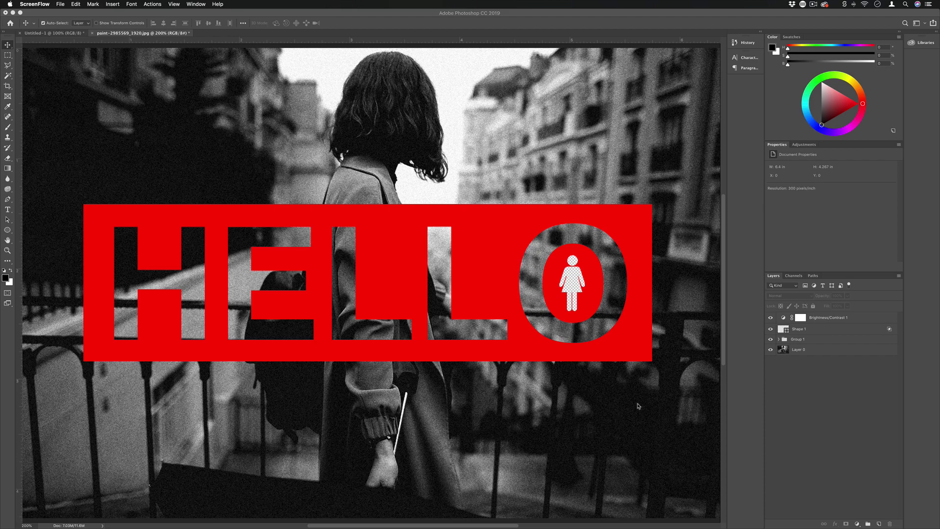
# Delete the old Brightness/Contrast, Shape 1 and Group 1 overlay layers.
pyautogui.click(832, 317)
pyautogui.keyDown('shift'); pyautogui.click(841, 338); pyautogui.keyUp('shift')
pyautogui.press('BackSpace')
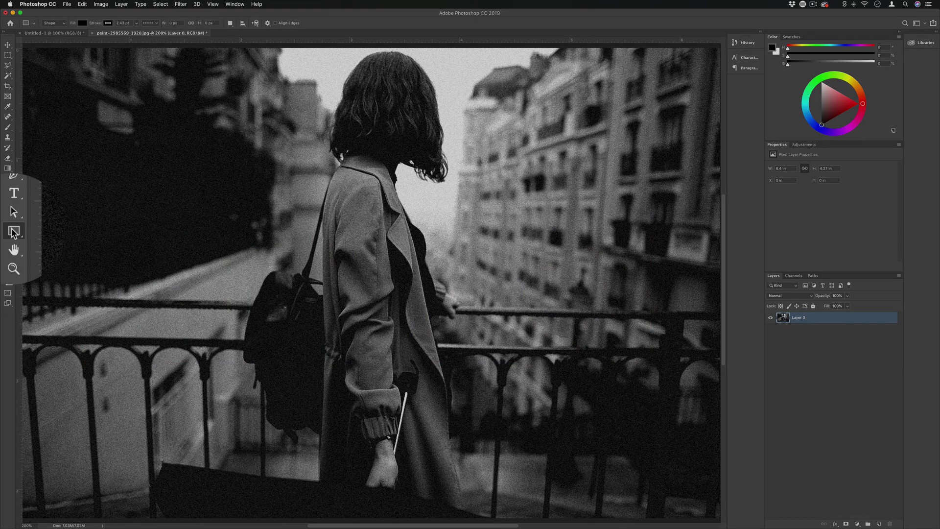
# Draw a wide black rectangle, about 1213 × 430 px, across the photo's middle.
pyautogui.click(8, 230)
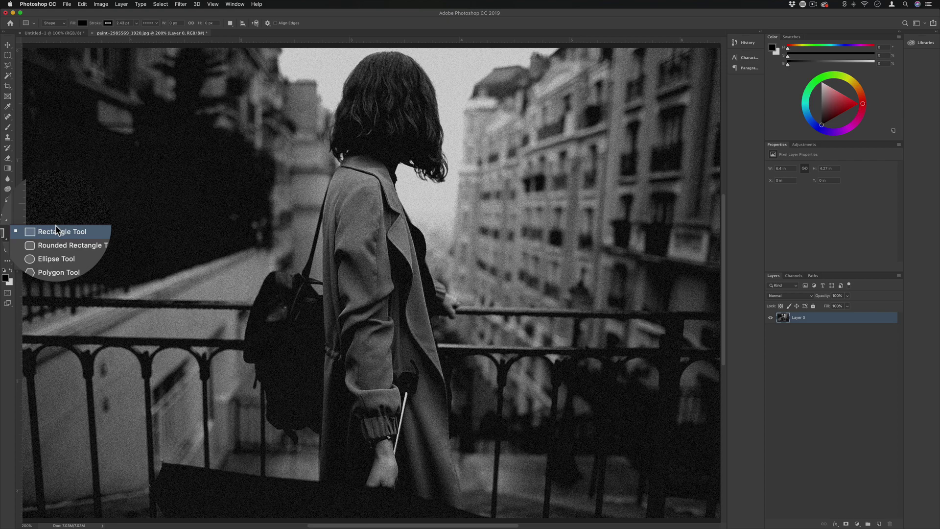
pyautogui.click(55, 229)
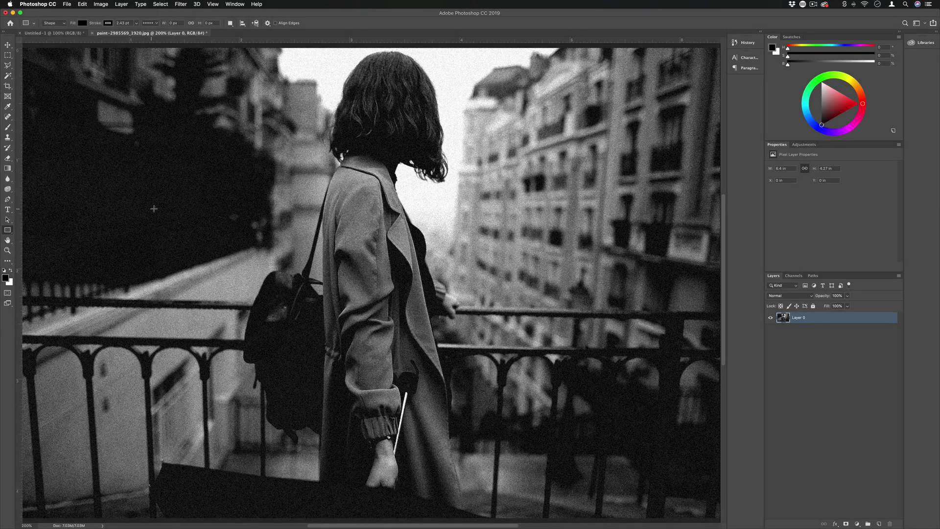
pyautogui.moveTo(156, 209); pyautogui.dragTo(601, 366)
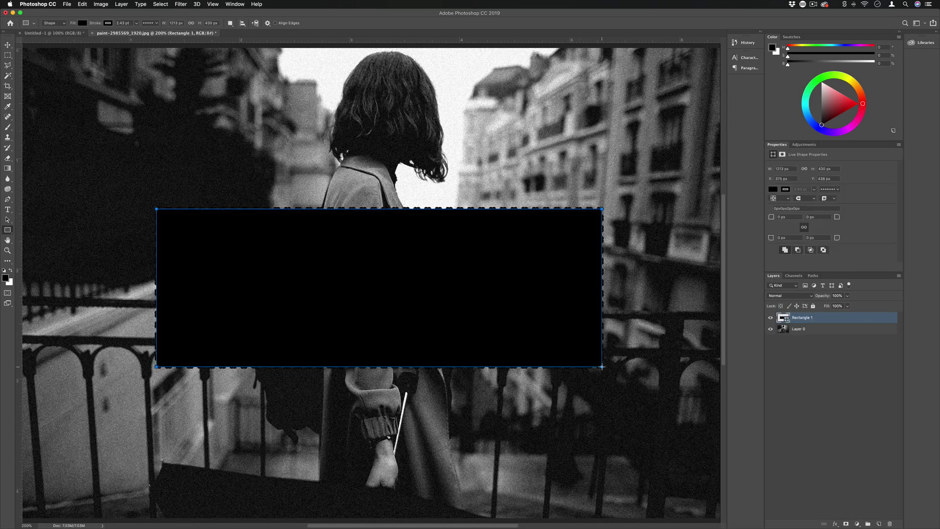
# Give the rectangle no stroke and a bright red fill.
pyautogui.click(107, 23)
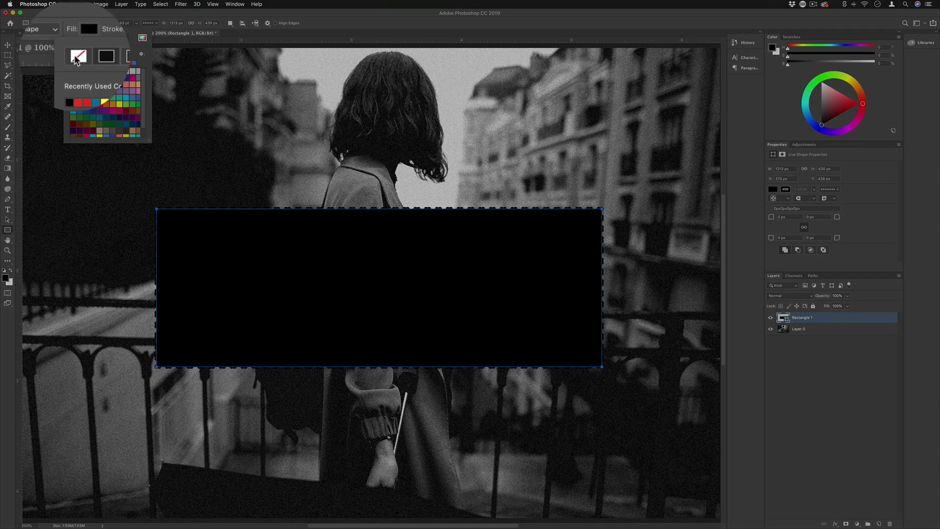
pyautogui.click(75, 34)
pyautogui.click(83, 23)
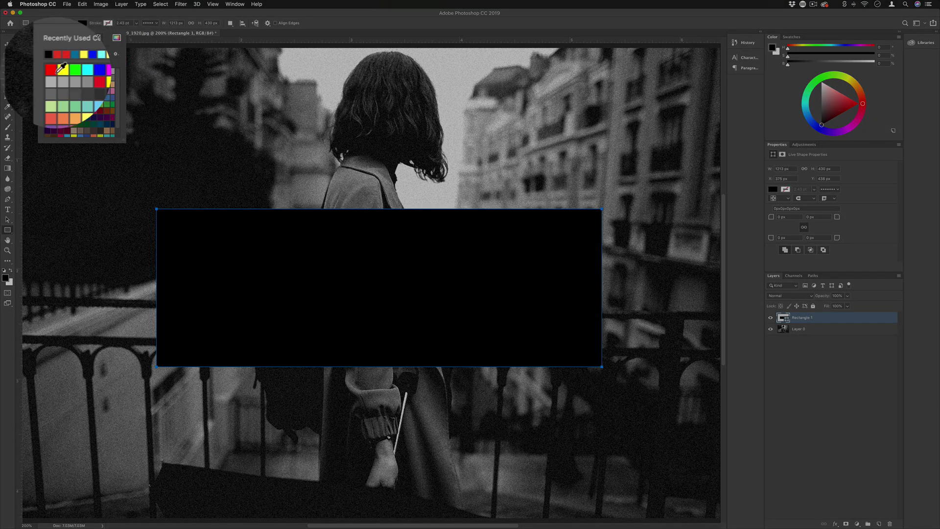
pyautogui.click(61, 59)
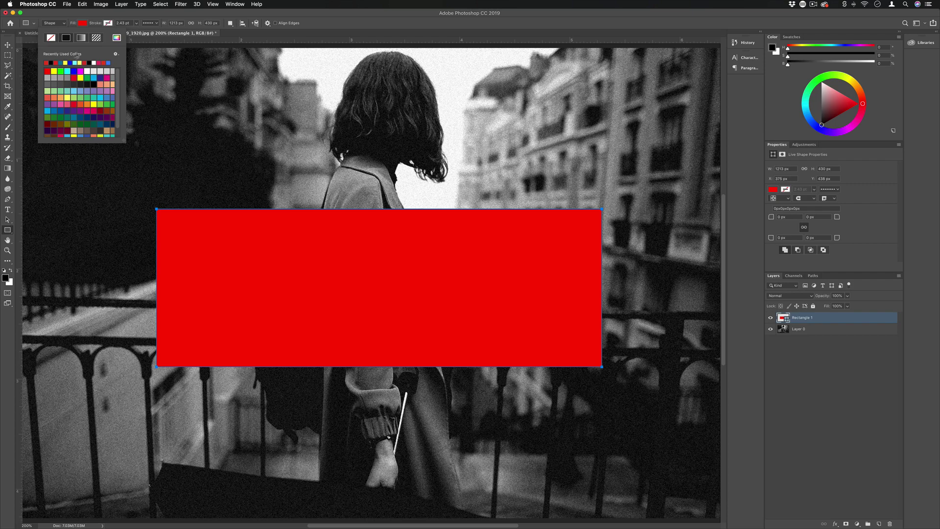
pyautogui.click(824, 321)
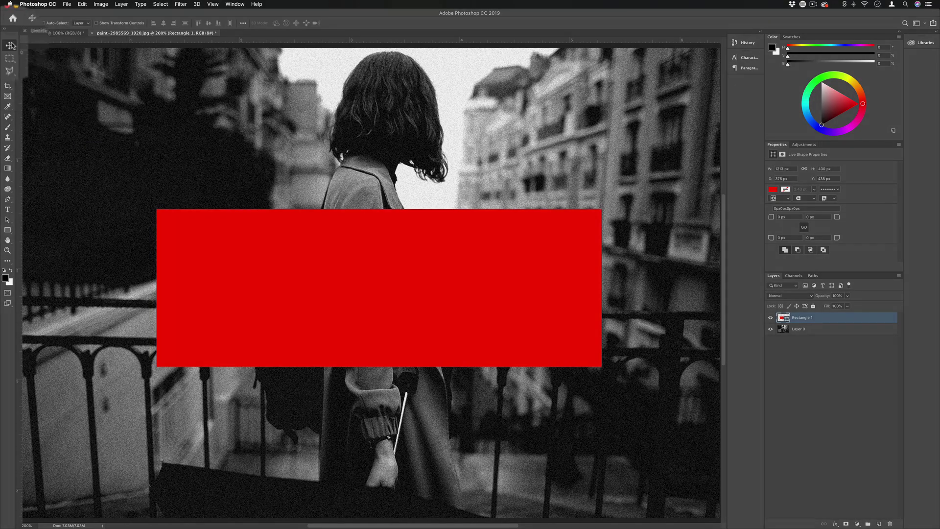
# Nudge the red rectangle slightly with the Move tool.
pyautogui.press('v')
pyautogui.moveTo(414, 257)
pyautogui.mouseDown()
pyautogui.moveTo(399, 265)
pyautogui.moveTo(413, 267)
pyautogui.moveTo(414, 283)
pyautogui.moveTo(414, 253)
pyautogui.mouseUp()
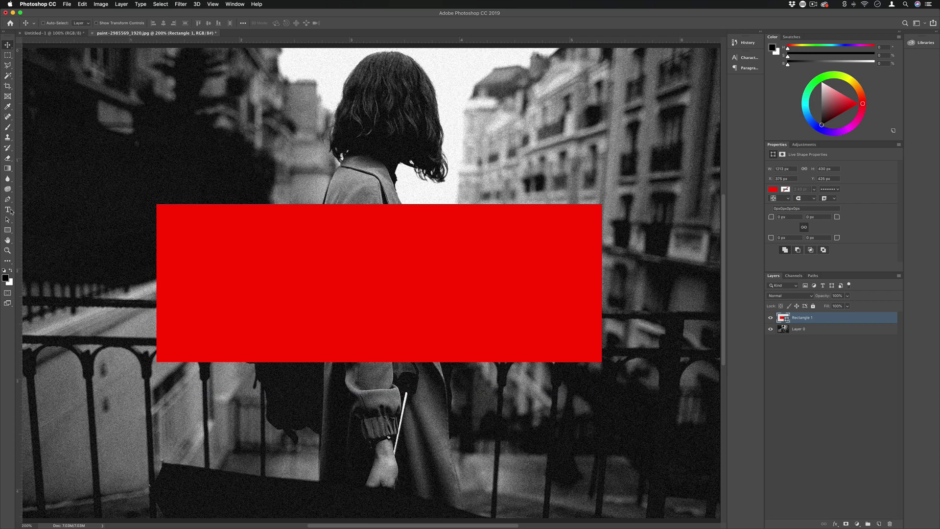
pyautogui.moveTo(9, 211); pyautogui.dragTo(44, 208)
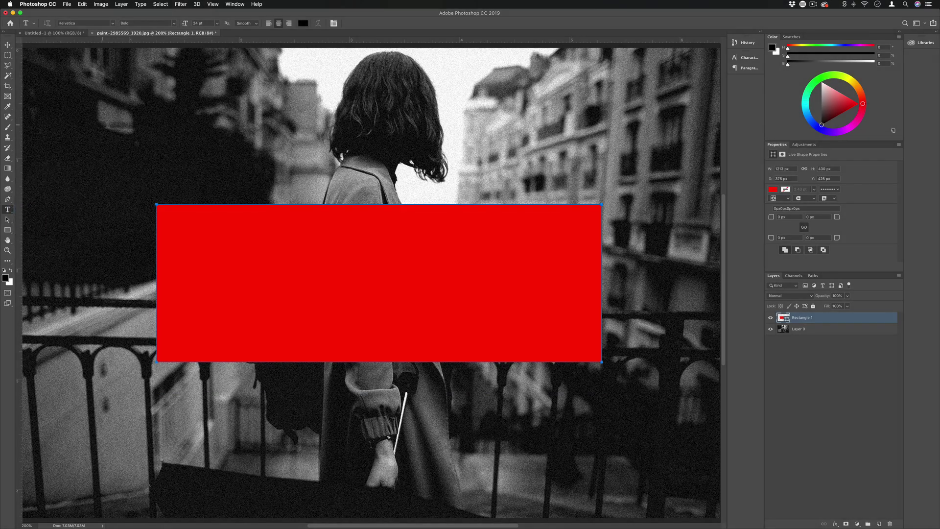
# Type HELLO as a new text layer and move it onto the red rectangle.
pyautogui.click(99, 110)
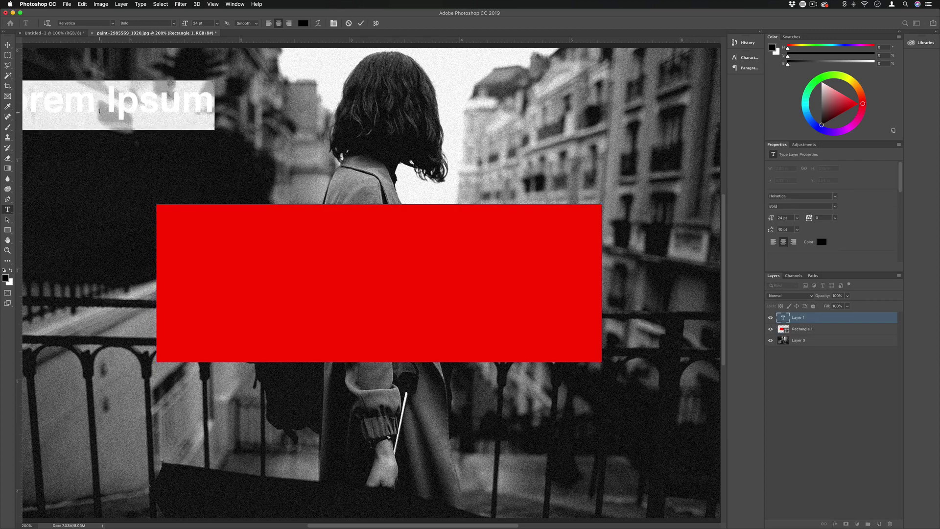
pyautogui.press('shift')
pyautogui.write('HELLO')
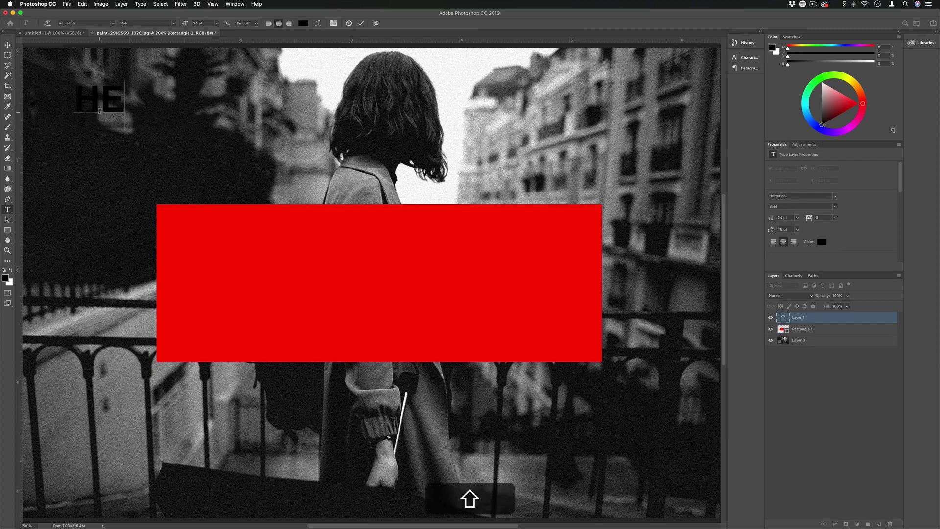
pyautogui.click(8, 45)
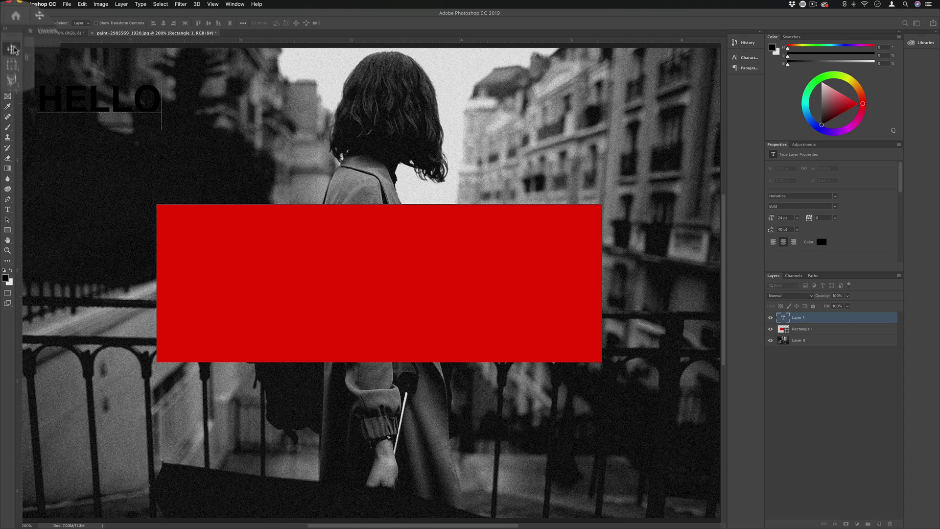
pyautogui.moveTo(120, 110); pyautogui.dragTo(236, 230)
# Scale HELLO up with Free Transform to span most of the rectangle's width.
pyautogui.press('super+t')
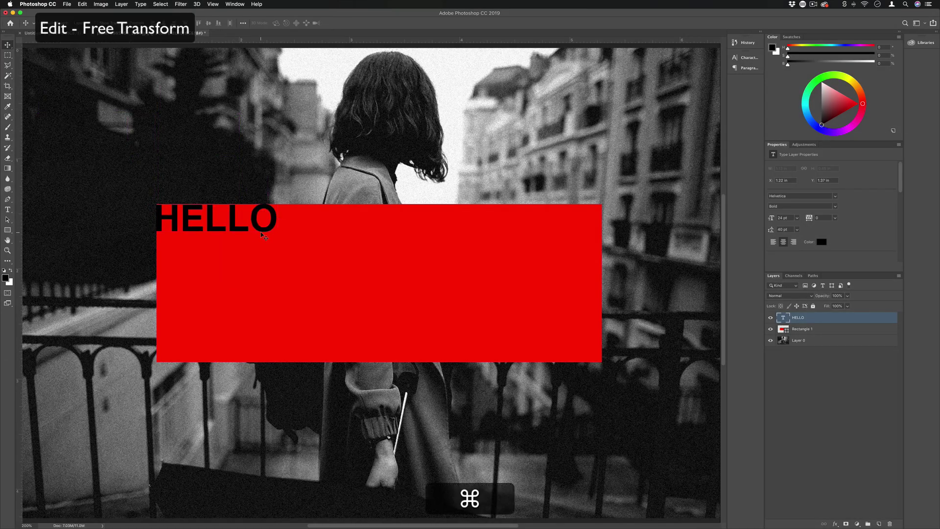
pyautogui.moveTo(280, 248); pyautogui.dragTo(602, 380)
pyautogui.press('Return')
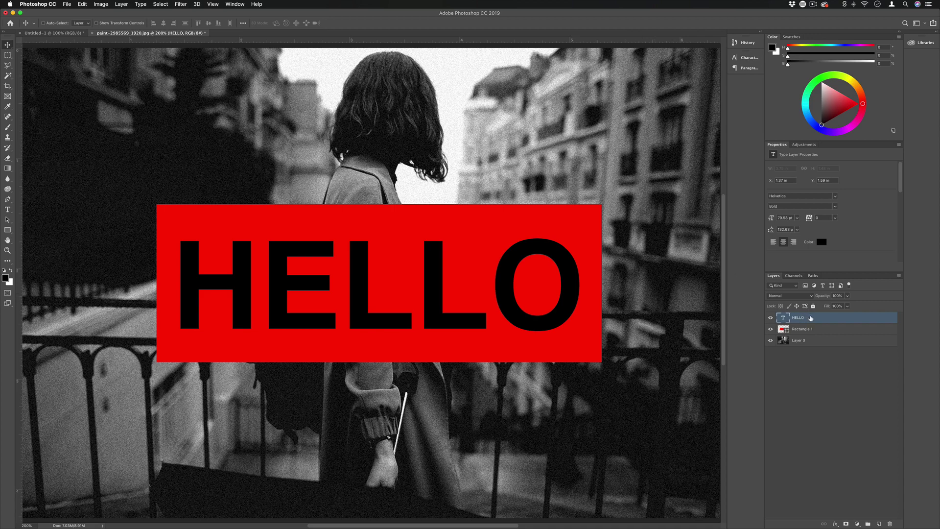
# Set Knockout to Deep in the HELLO layer's Blending Options.
pyautogui.rightClick(795, 318)
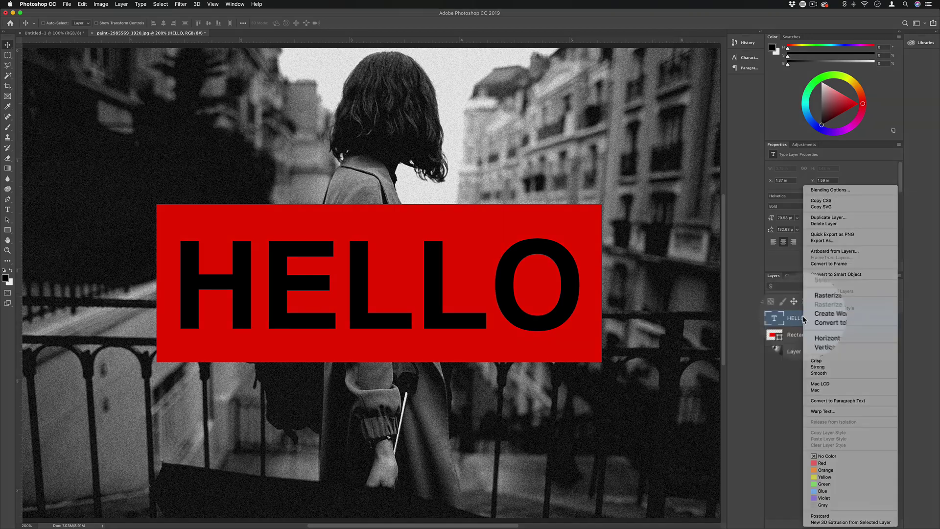
pyautogui.click(851, 190)
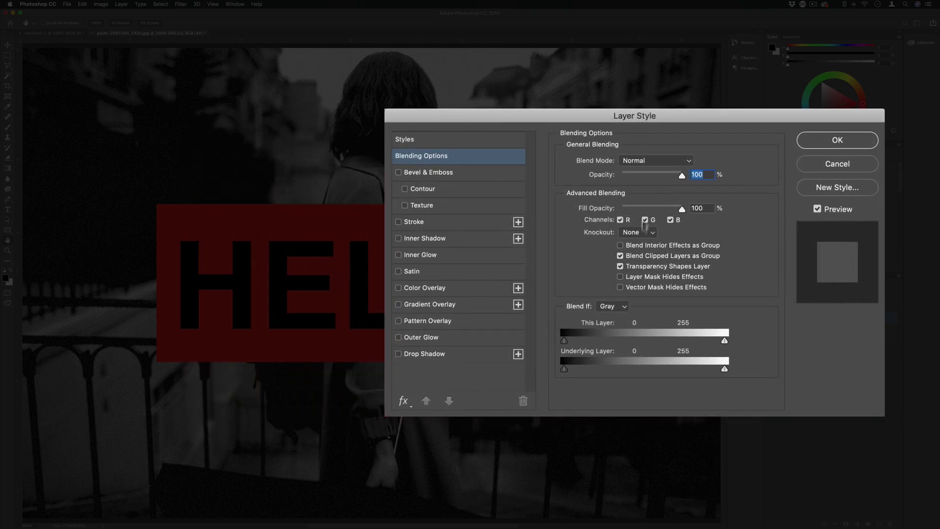
pyautogui.click(641, 232)
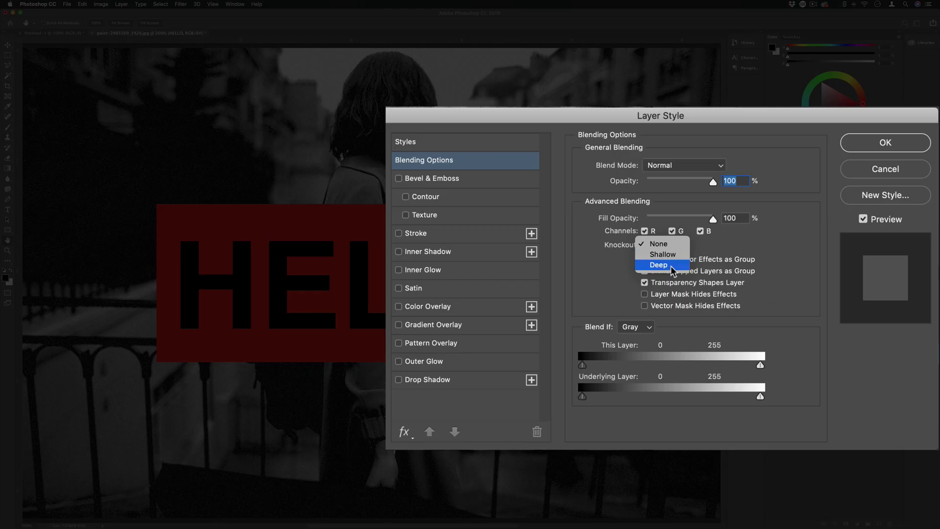
pyautogui.click(674, 255)
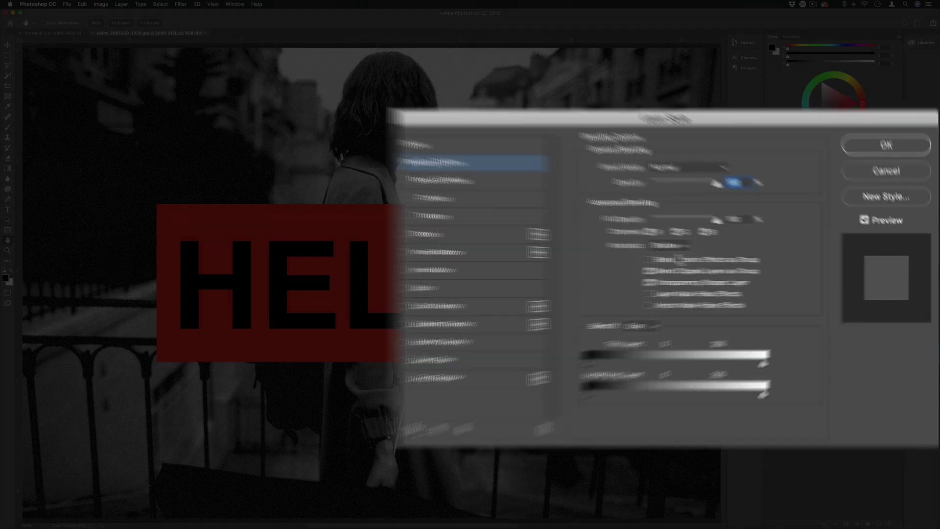
pyautogui.moveTo(714, 198); pyautogui.dragTo(627, 196)
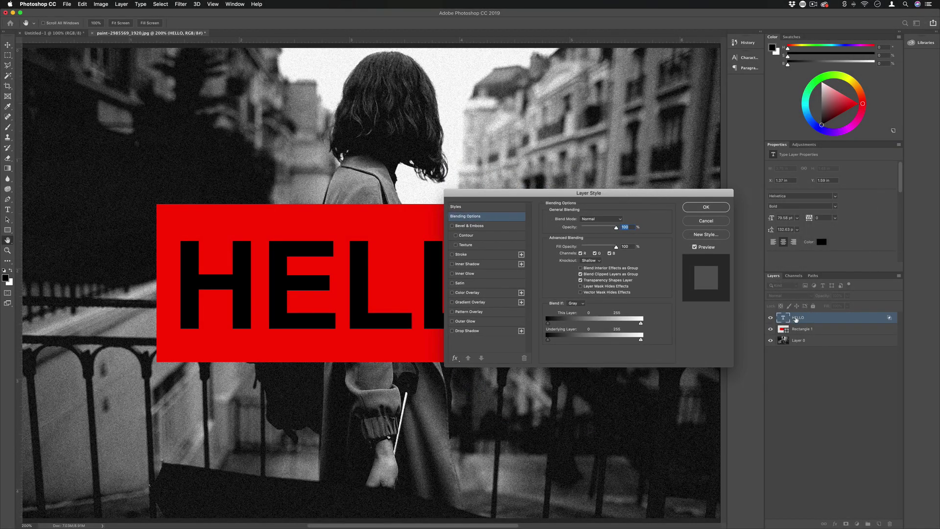
pyautogui.click(598, 262)
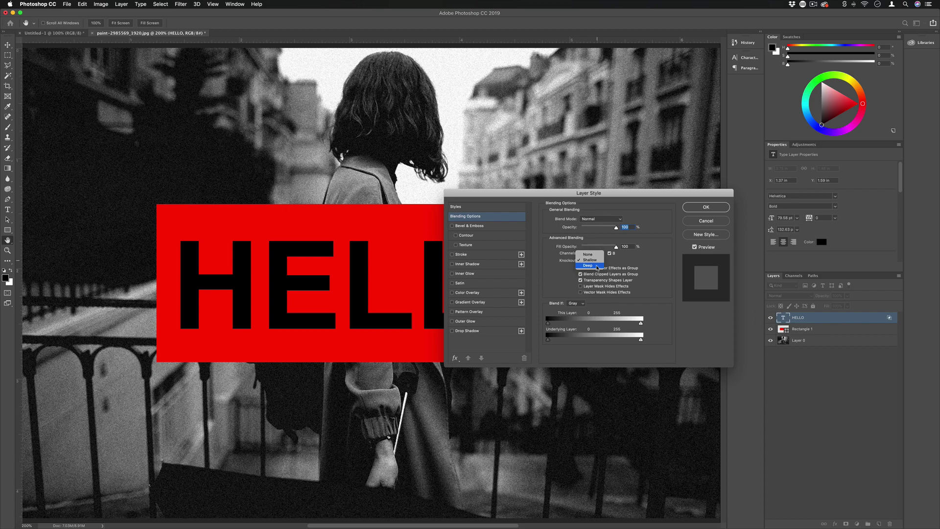
pyautogui.click(597, 266)
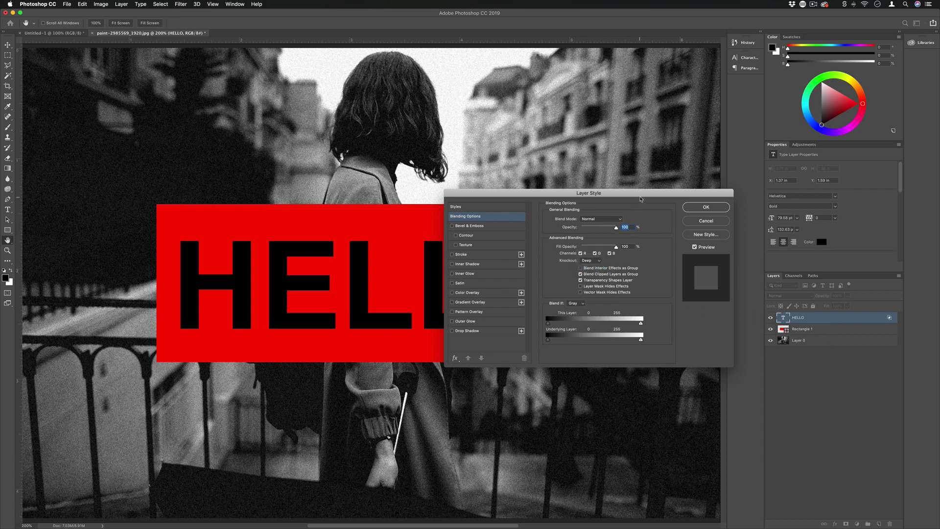
pyautogui.moveTo(642, 194); pyautogui.dragTo(789, 185)
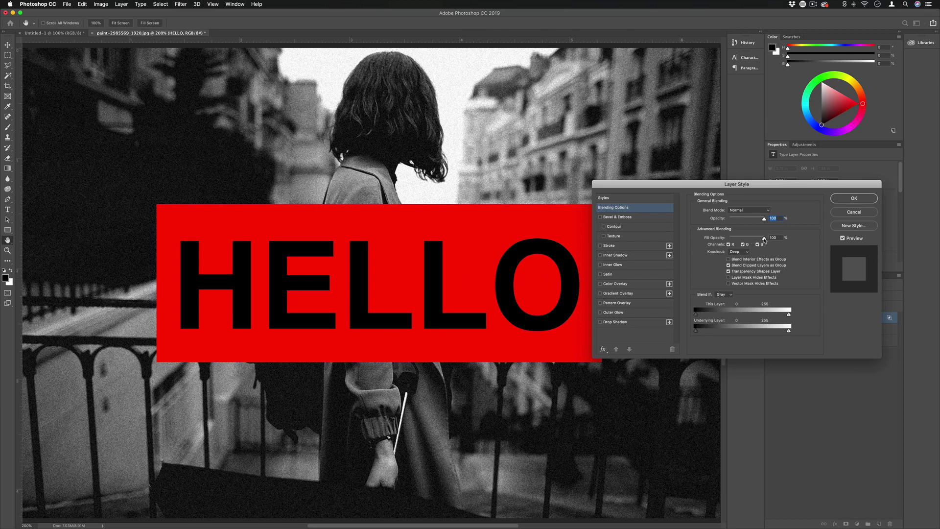
# Drop HELLO's Fill Opacity to 0% while keeping Knockout on Deep.
pyautogui.moveTo(764, 238); pyautogui.dragTo(711, 243)
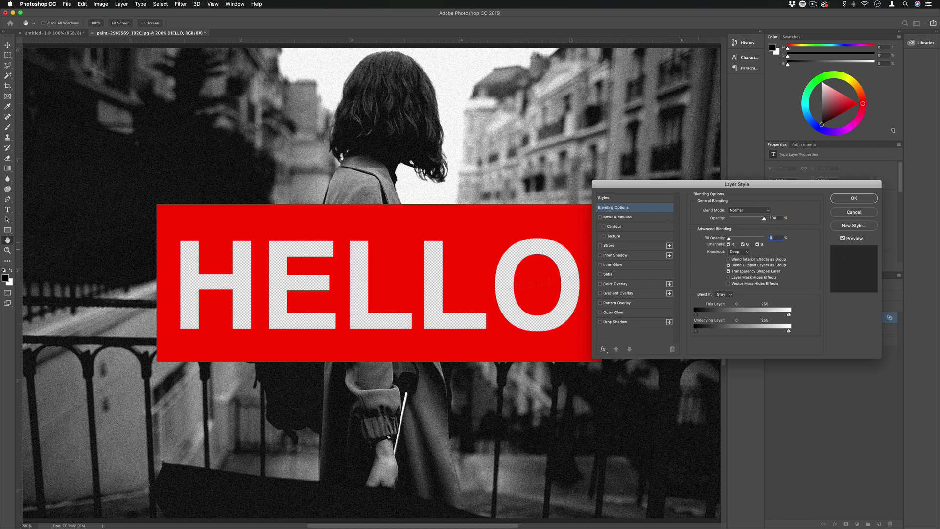
pyautogui.click(744, 252)
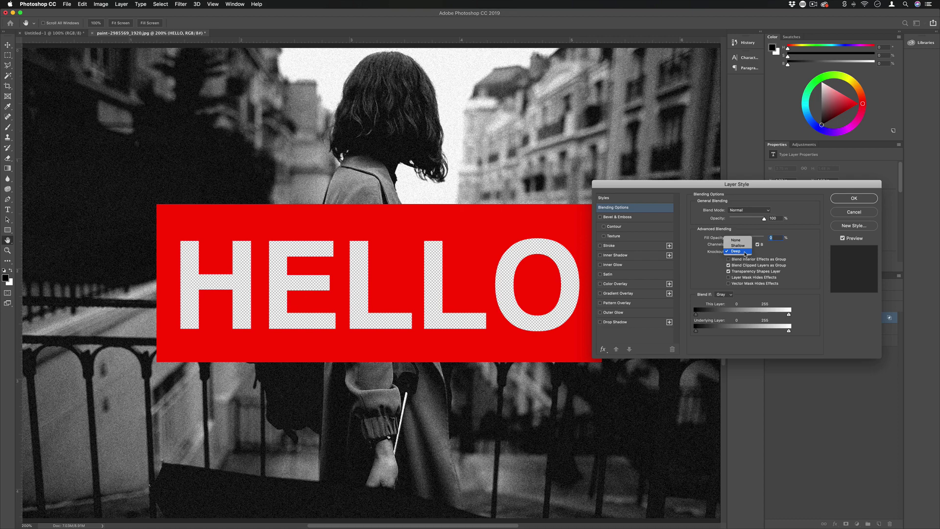
pyautogui.click(745, 251)
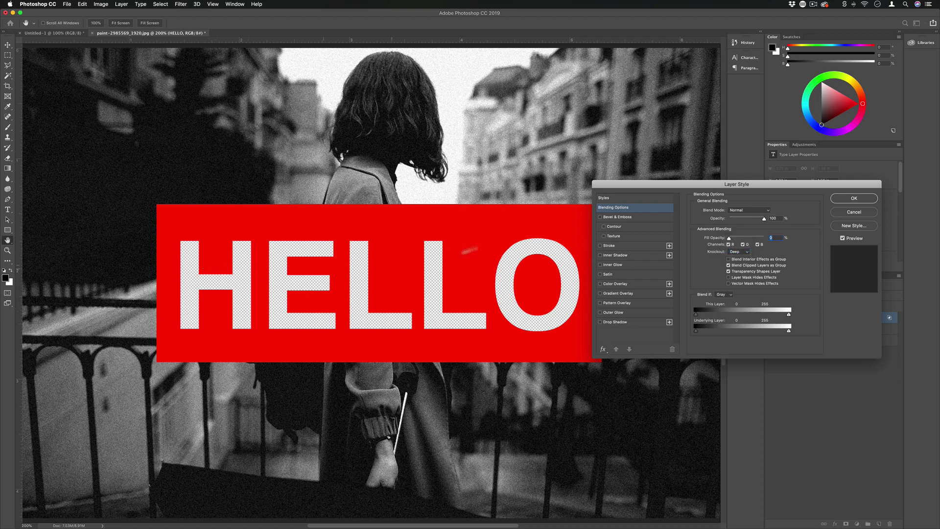
# Apply the knockout style, test-move HELLO and undo, then select Layer 0.
pyautogui.click(854, 199)
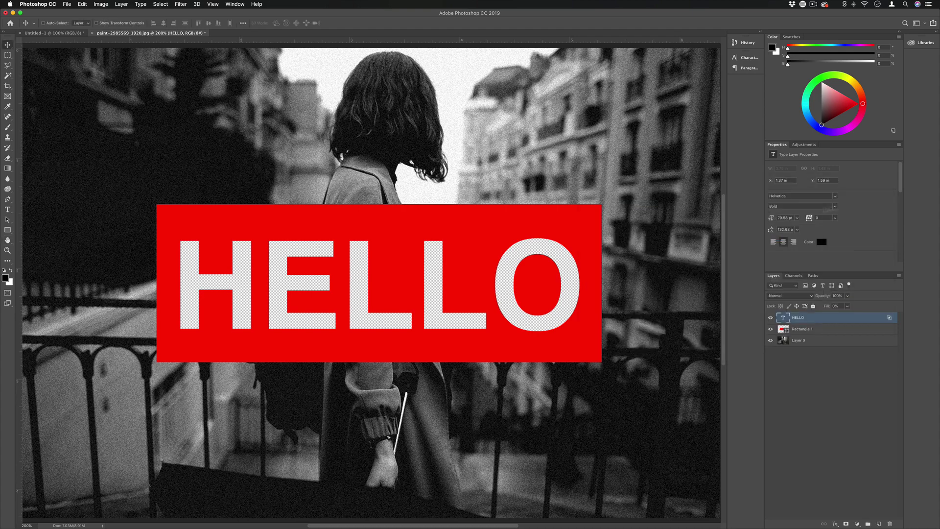
pyautogui.moveTo(358, 278)
pyautogui.mouseDown()
pyautogui.moveTo(343, 222)
pyautogui.moveTo(289, 152)
pyautogui.moveTo(196, 243)
pyautogui.moveTo(383, 265)
pyautogui.moveTo(372, 270)
pyautogui.mouseUp()
pyautogui.press('super+z')
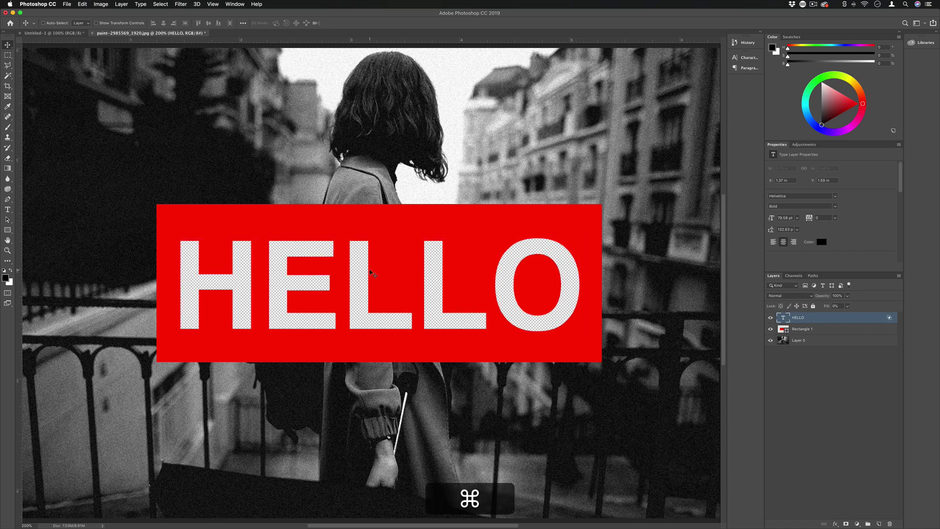
pyautogui.click(805, 345)
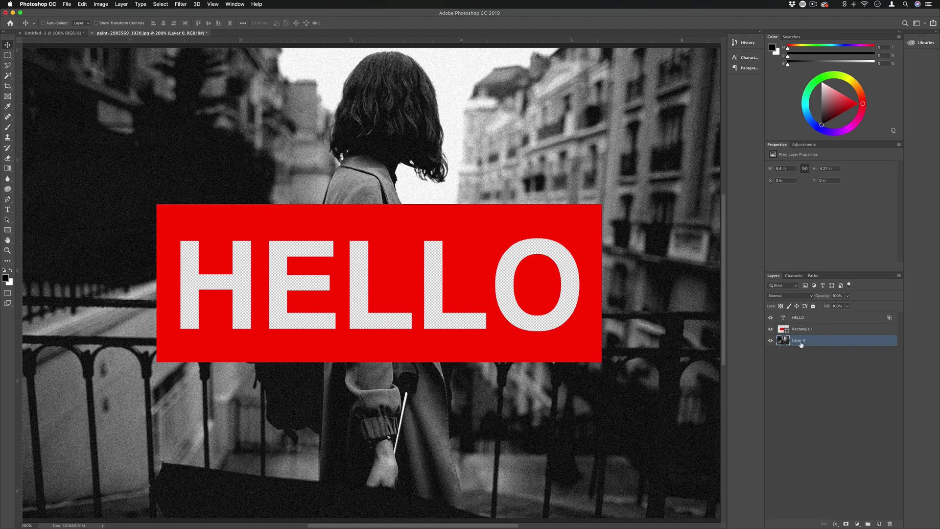
# Convert Layer 0 into the locked Background, then select and test-drag HELLO.
pyautogui.click(122, 4)
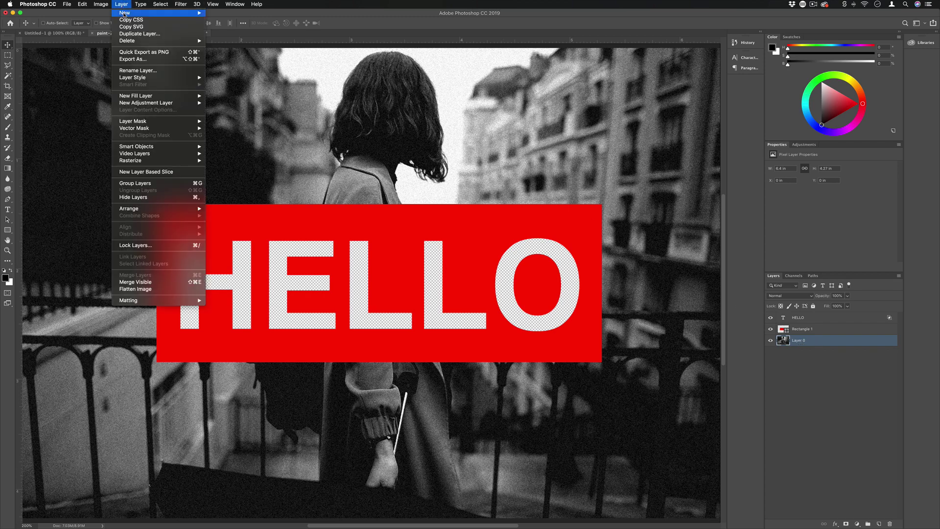
pyautogui.moveTo(126, 13)
pyautogui.click(228, 21)
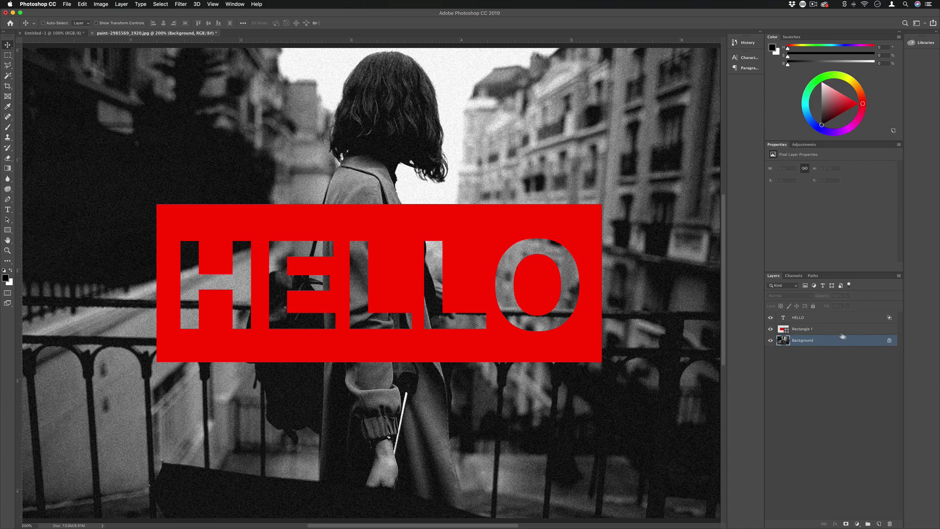
pyautogui.click(822, 319)
pyautogui.moveTo(448, 271)
pyautogui.mouseDown()
pyautogui.moveTo(484, 192)
pyautogui.moveTo(494, 273)
pyautogui.moveTo(447, 273)
pyautogui.mouseUp()
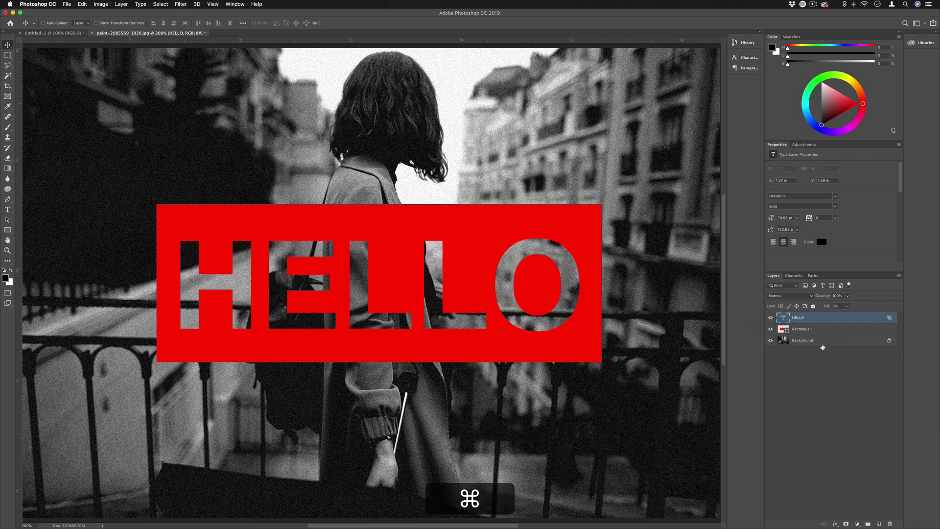
# Select Rectangle 1 and HELLO together and group them into Group 1.
pyautogui.click(822, 342)
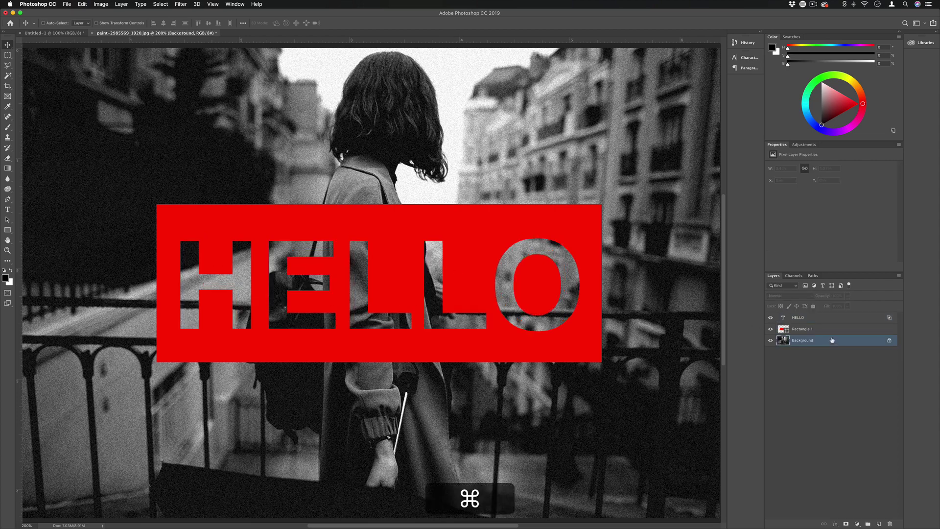
pyautogui.click(831, 331)
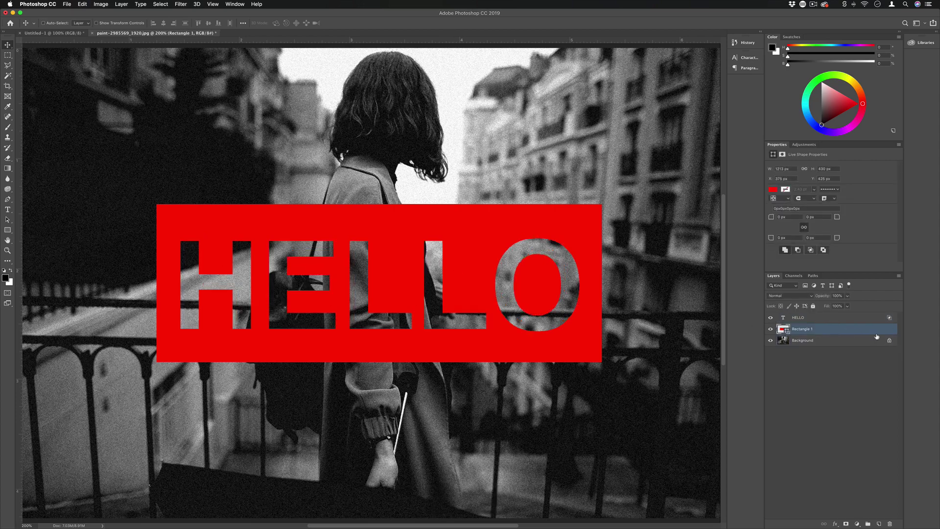
pyautogui.keyDown('shift'); pyautogui.click(807, 318); pyautogui.keyUp('shift')
pyautogui.rightClick(816, 319)
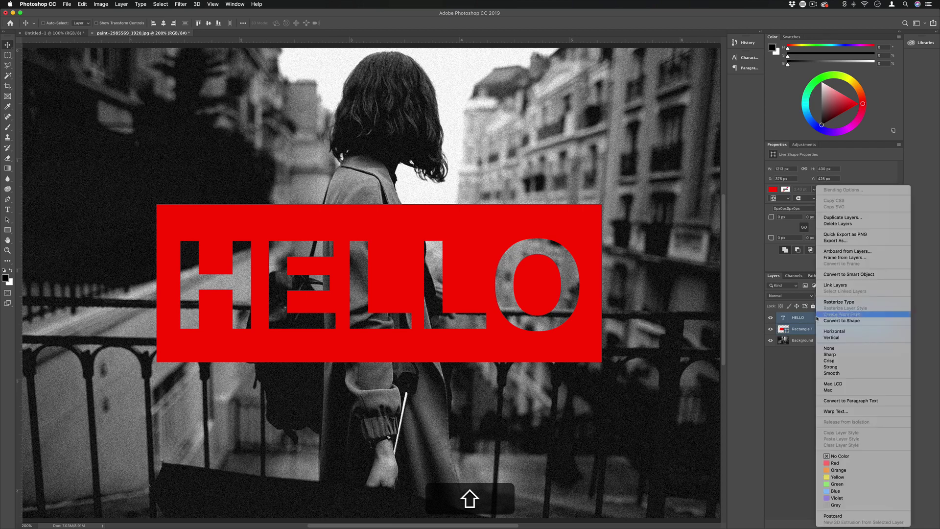
pyautogui.click(854, 318)
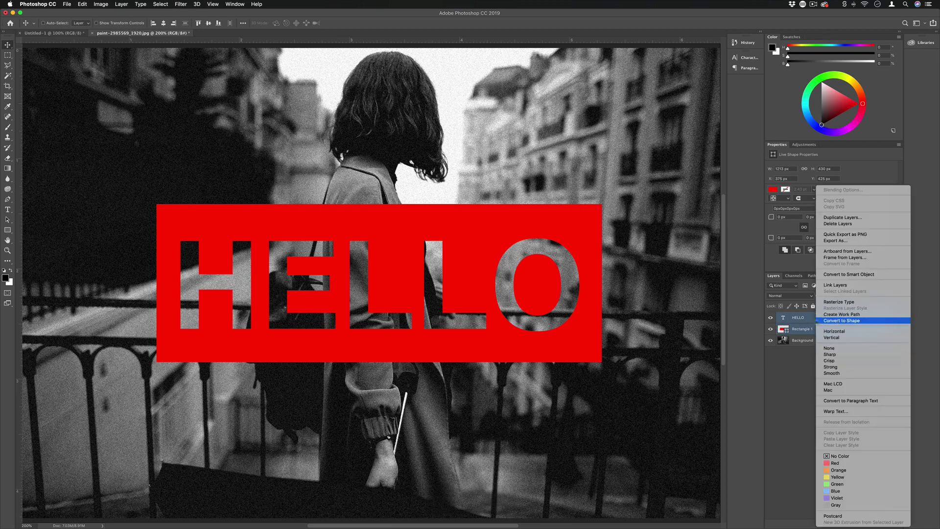
pyautogui.keyDown('shift'); pyautogui.click(815, 317); pyautogui.keyUp('shift')
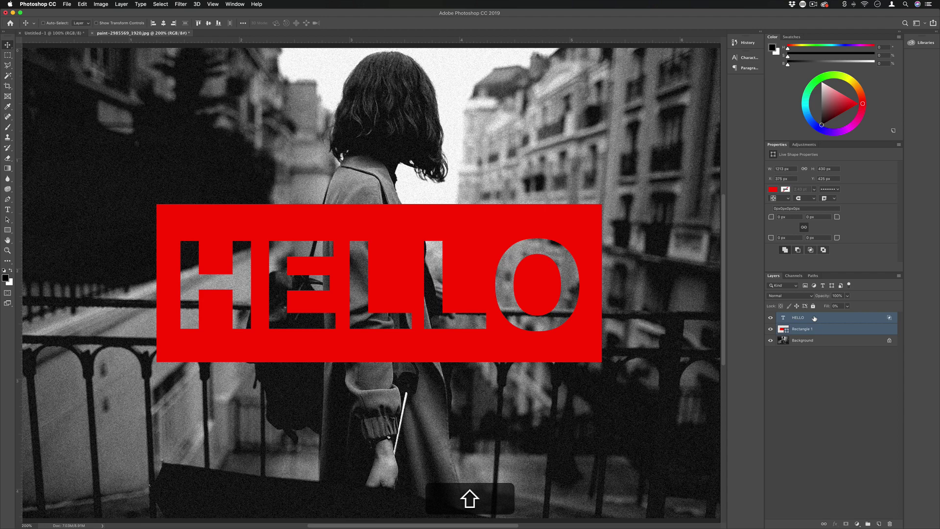
pyautogui.press('super+g')
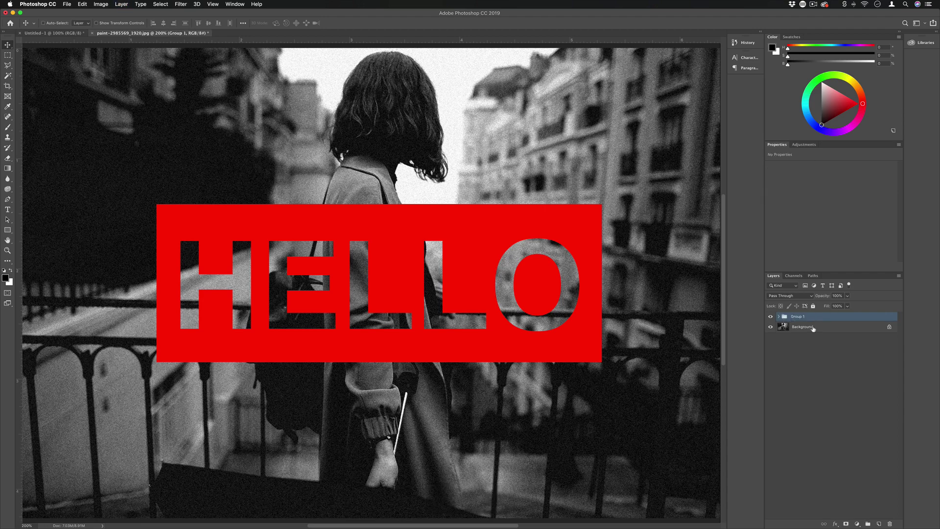
# Draw a woman figure custom shape inside the O of HELLO.
pyautogui.click(8, 231)
pyautogui.moveTo(7, 231); pyautogui.dragTo(46, 271)
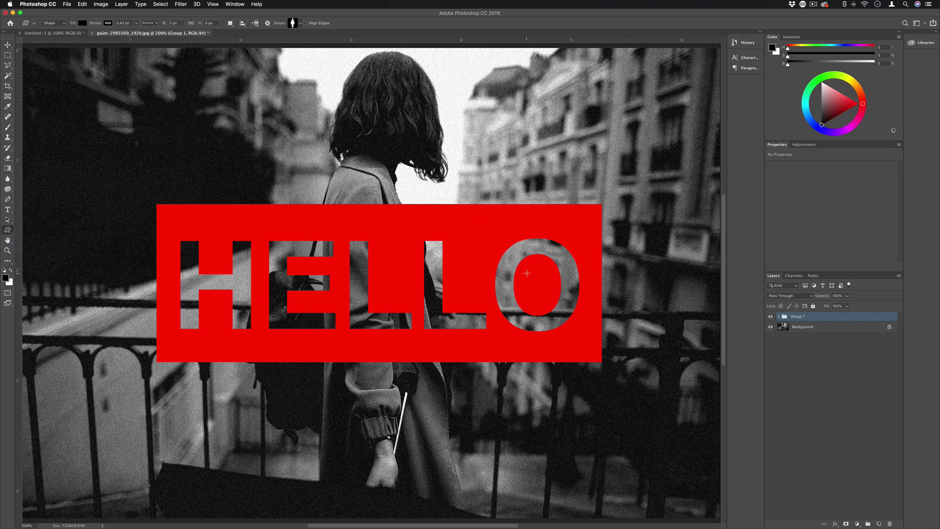
pyautogui.moveTo(526, 266); pyautogui.dragTo(551, 302)
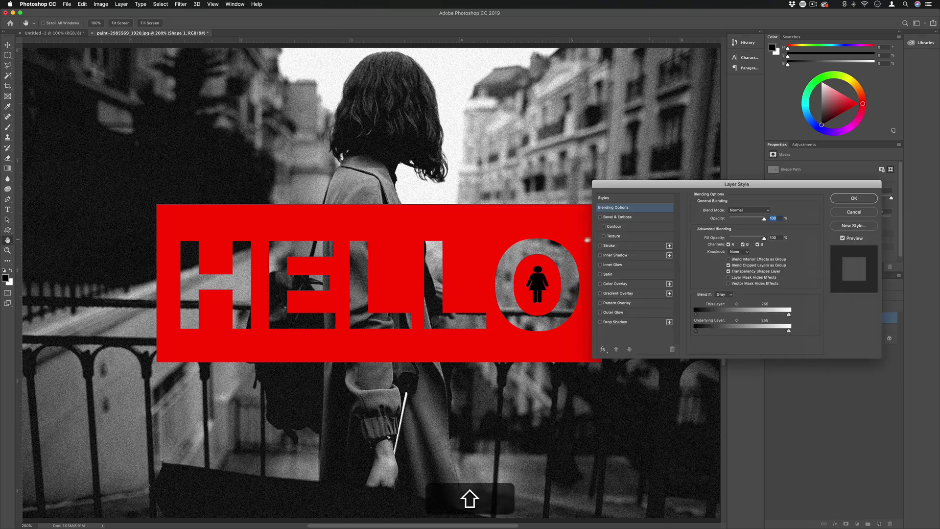
# Give the figure Deep knockout and 0% fill opacity, then select the Background.
pyautogui.click(739, 252)
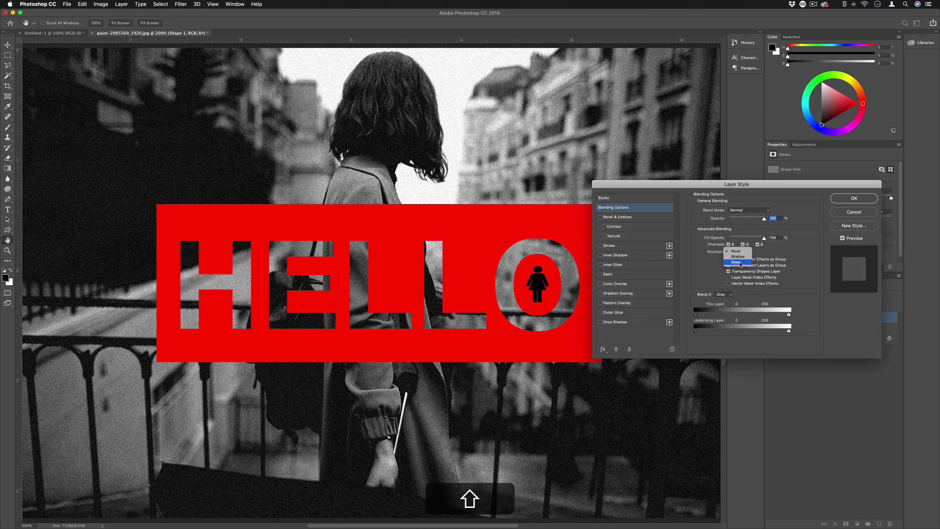
pyautogui.click(734, 265)
pyautogui.moveTo(754, 237); pyautogui.dragTo(691, 239)
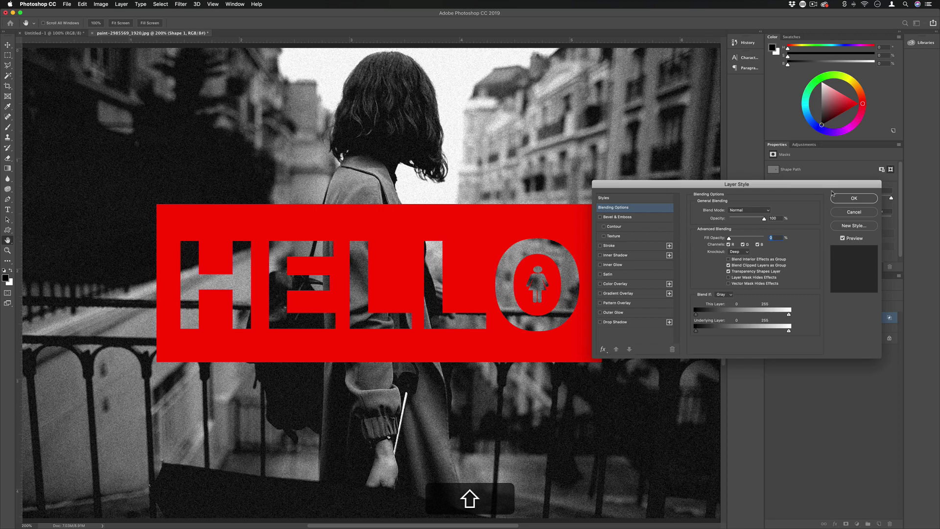
pyautogui.click(854, 199)
pyautogui.click(804, 327)
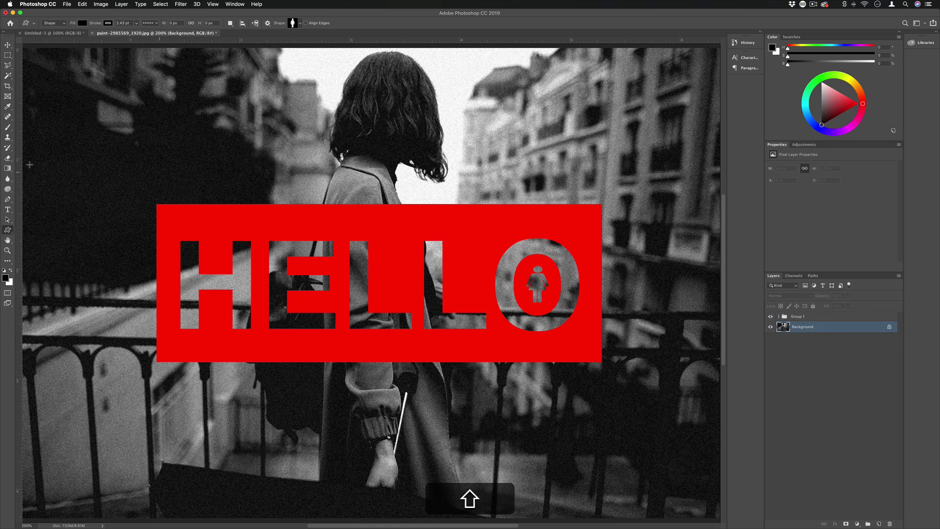
# Add a rainbow Gradient Fill 1 layer above the Background and open HELLO's Knockout choices.
pyautogui.click(126, 5)
pyautogui.moveTo(130, 13)
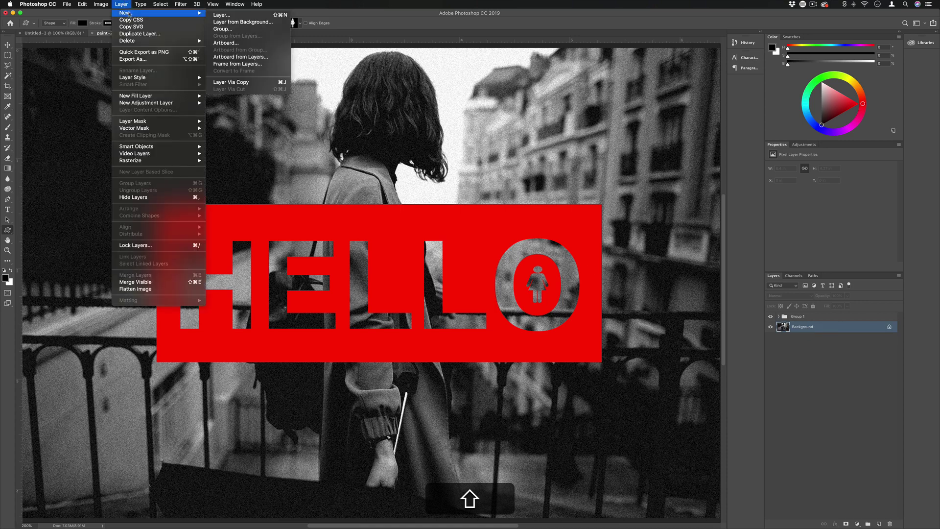
pyautogui.moveTo(132, 96)
pyautogui.click(228, 103)
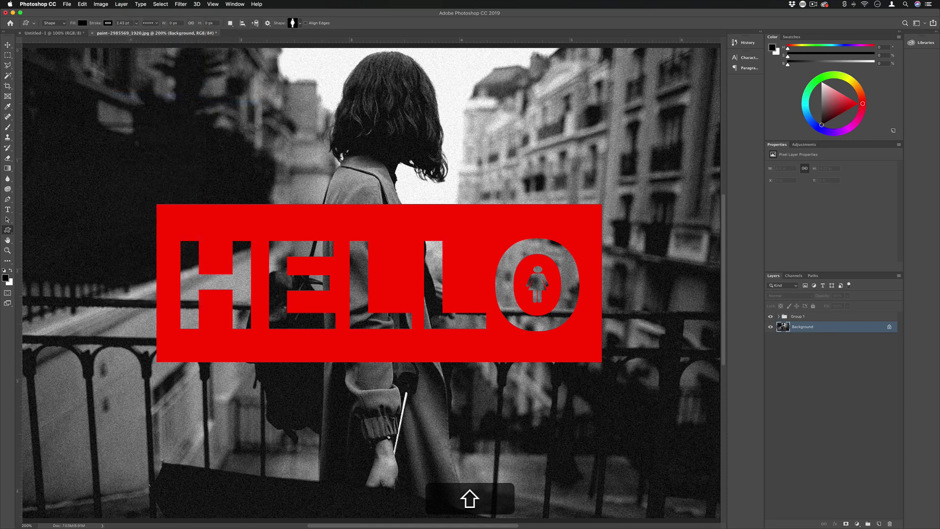
pyautogui.click(323, 140)
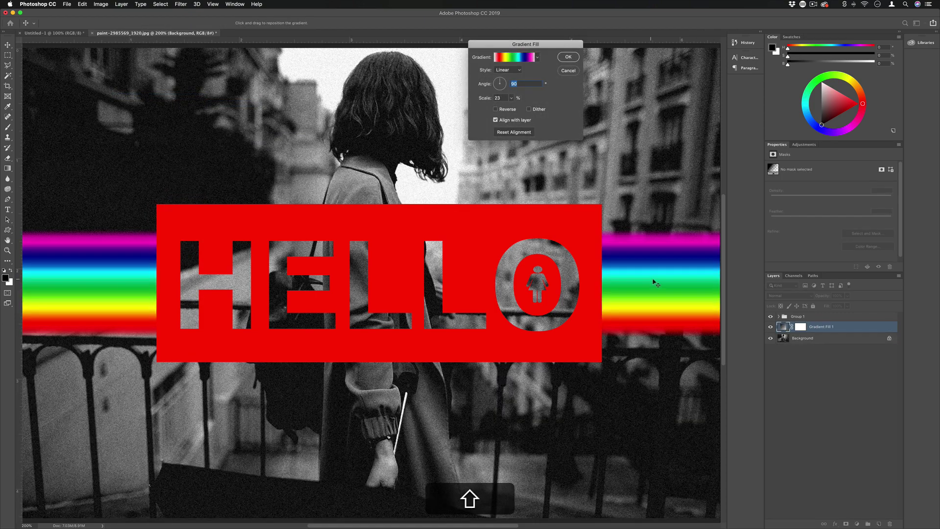
pyautogui.click(576, 59)
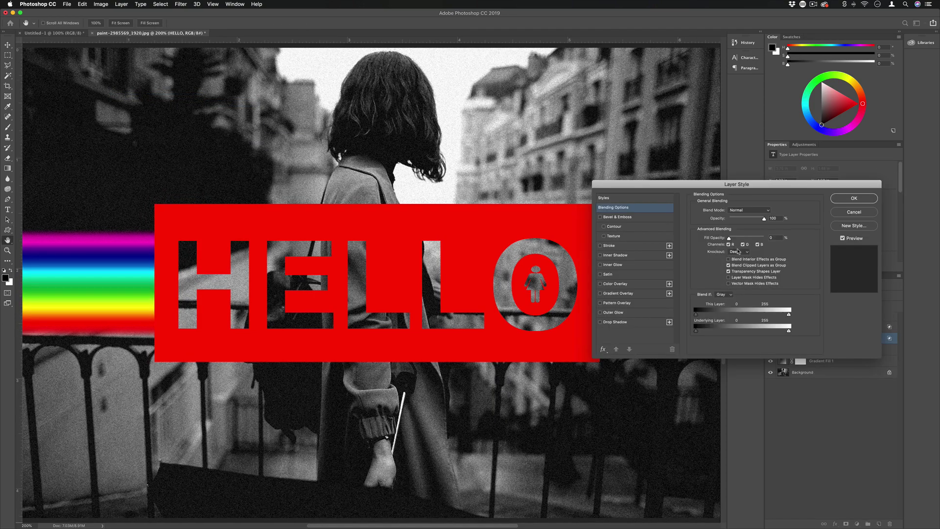
pyautogui.click(738, 251)
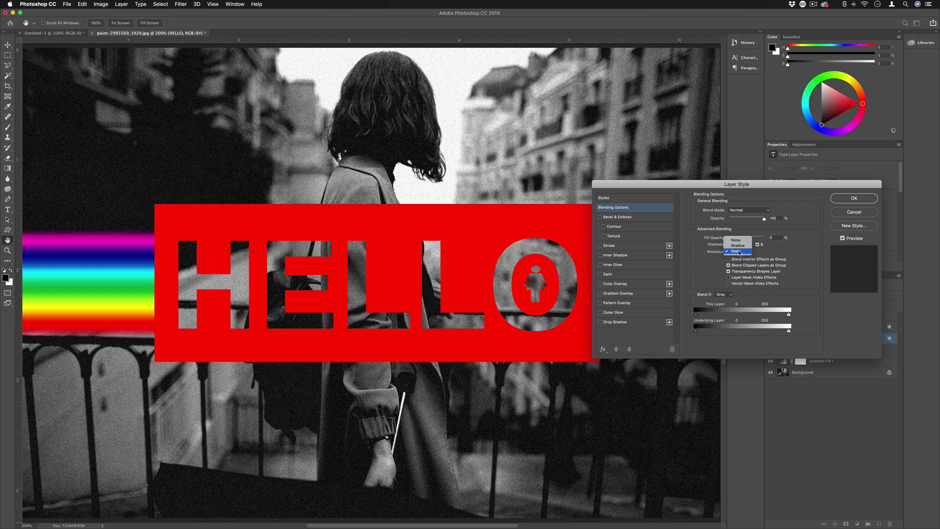
# Set HELLO's Knockout to Shallow so its letters reveal the rainbow gradient, and apply the style.
pyautogui.click(738, 246)
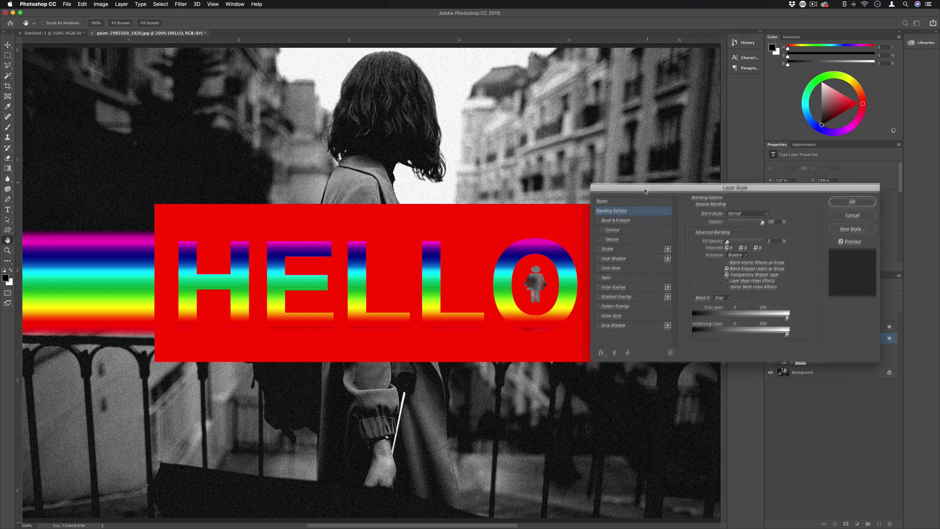
pyautogui.moveTo(807, 201); pyautogui.dragTo(589, 401)
pyautogui.press('Return')
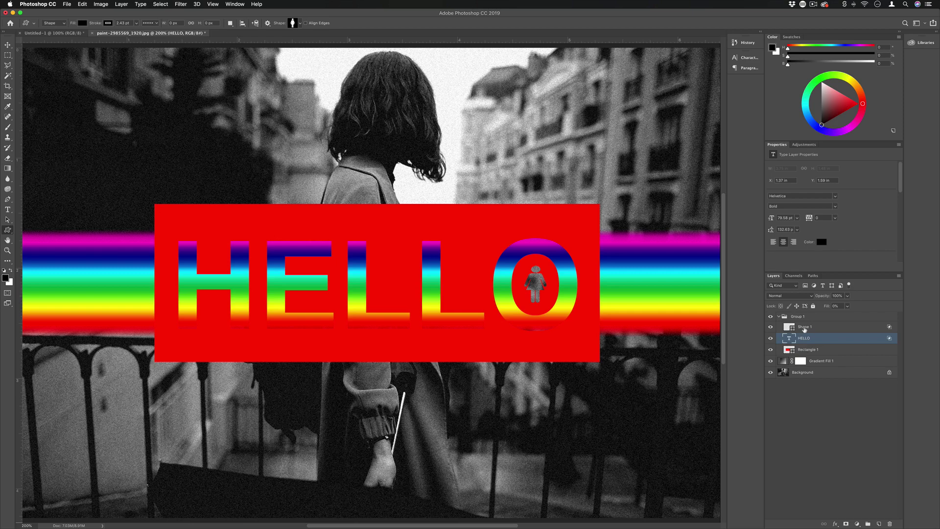
# Remove the Gradient Fill 1 layer and move HELLO up and left within the red rectangle.
pyautogui.hotkey('ctrl', 'z')
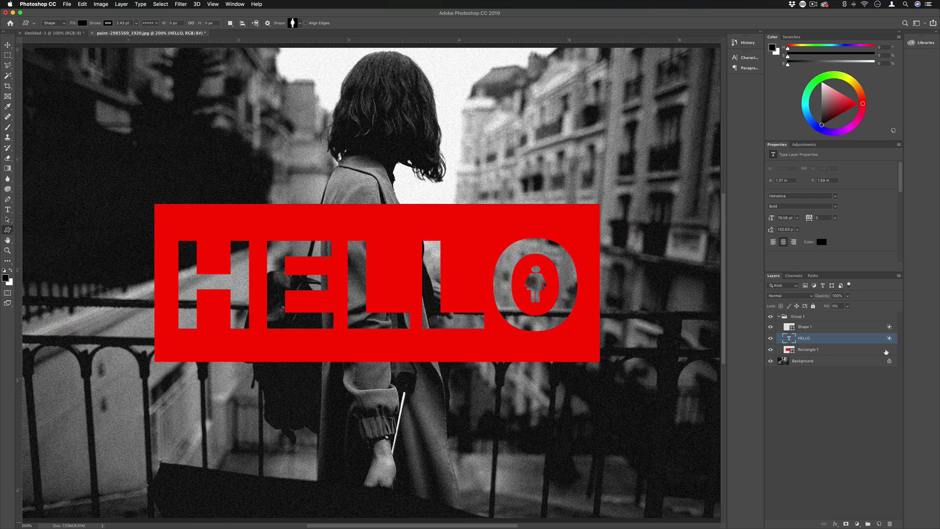
pyautogui.press('v')
pyautogui.moveTo(317, 247); pyautogui.dragTo(294, 209)
pyautogui.moveTo(382, 230)
pyautogui.mouseDown()
pyautogui.moveTo(388, 289)
pyautogui.moveTo(396, 217)
pyautogui.moveTo(381, 230)
pyautogui.mouseUp()
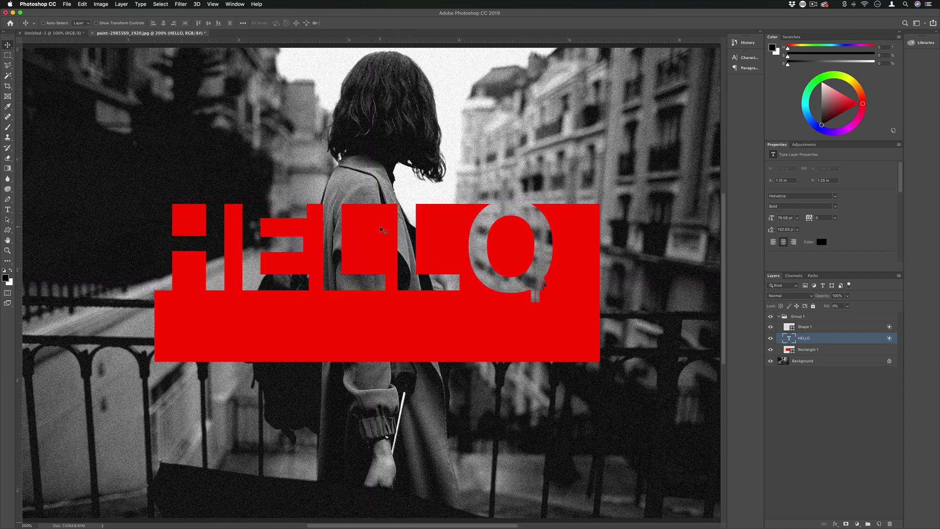